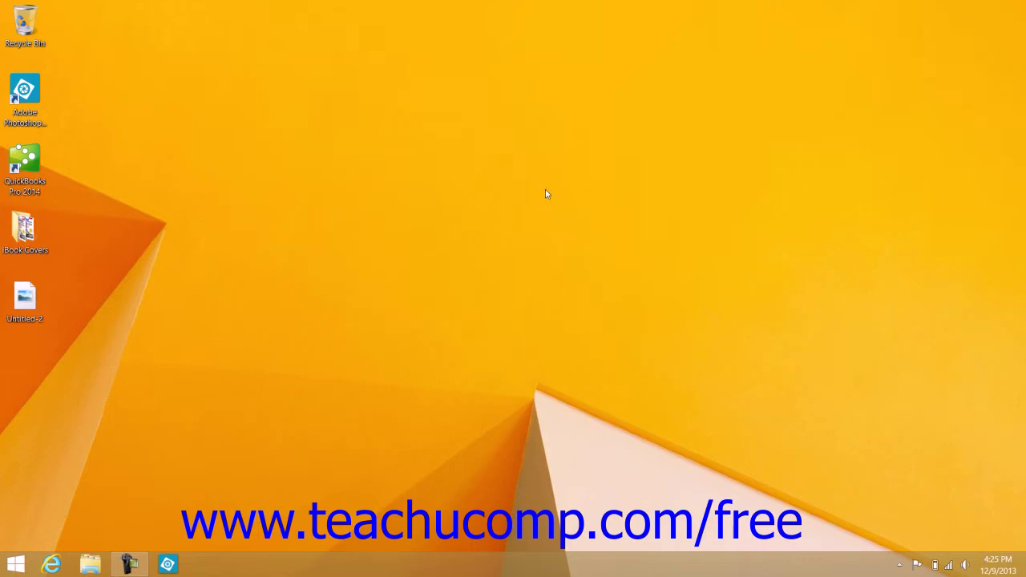
right_click(548, 128)
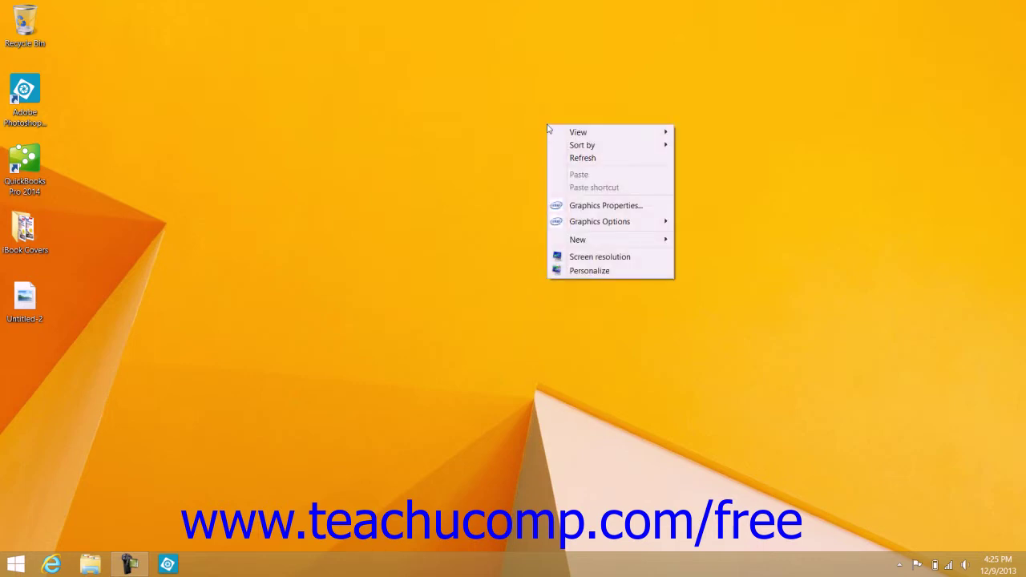
click(590, 271)
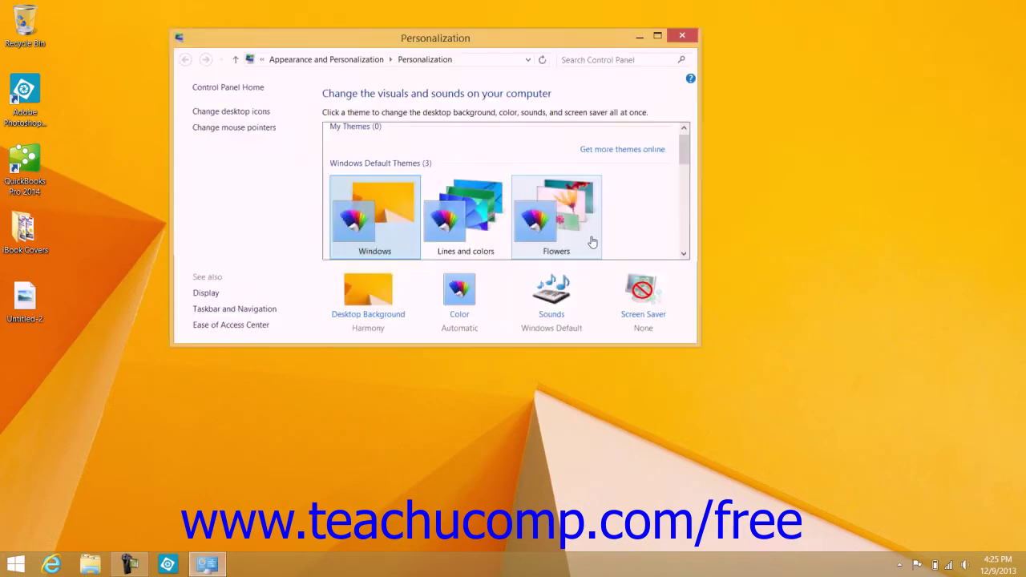
click(682, 35)
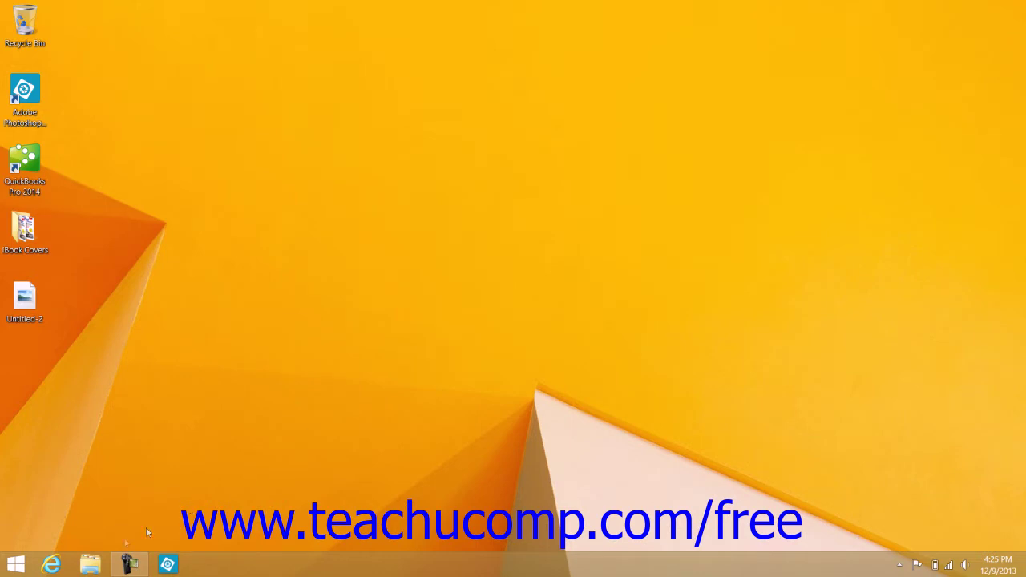
Open the Control Panel from File Explorer and go to Personalization under Appearance and Personalization.
click(89, 564)
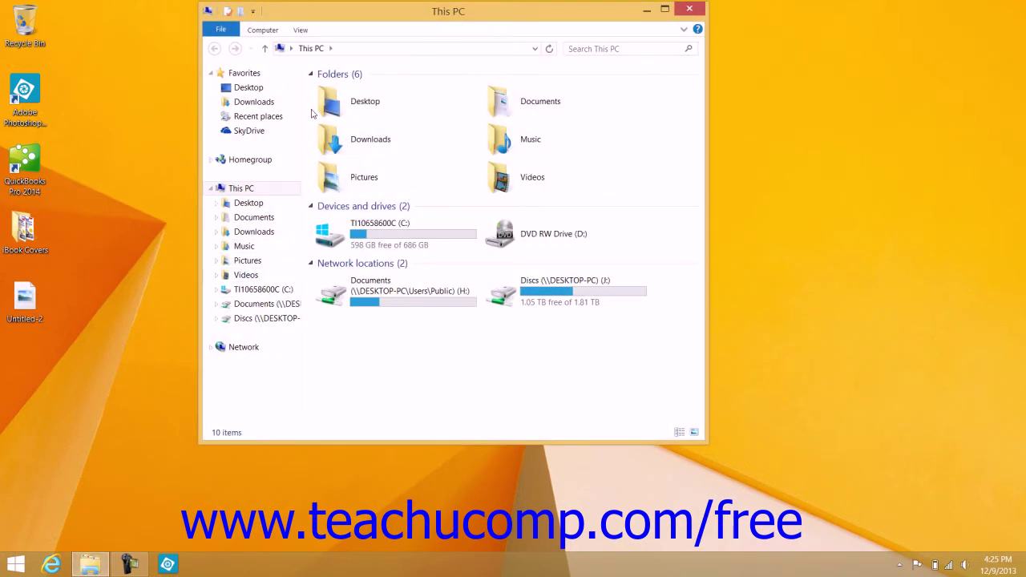
click(279, 31)
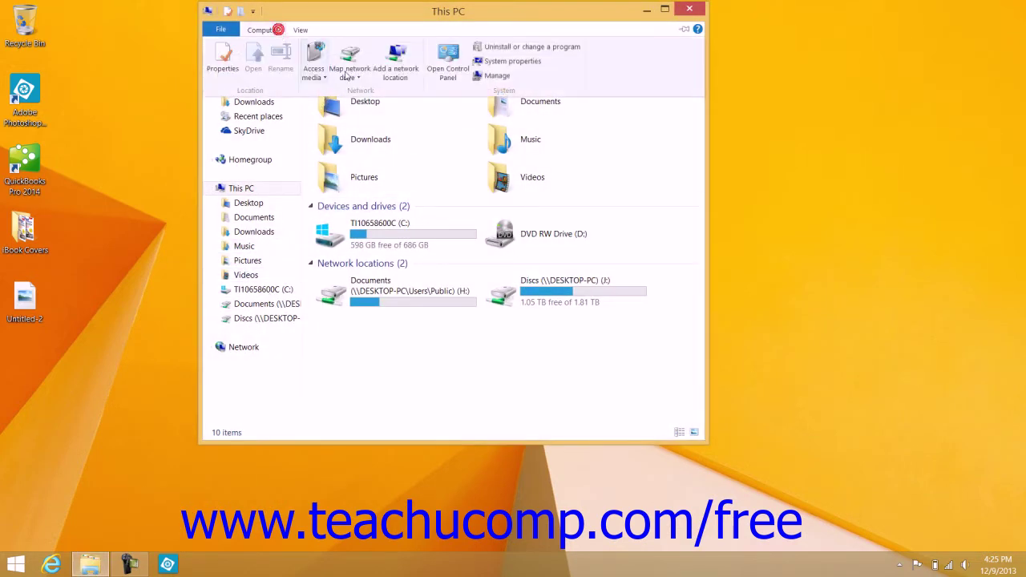
click(448, 71)
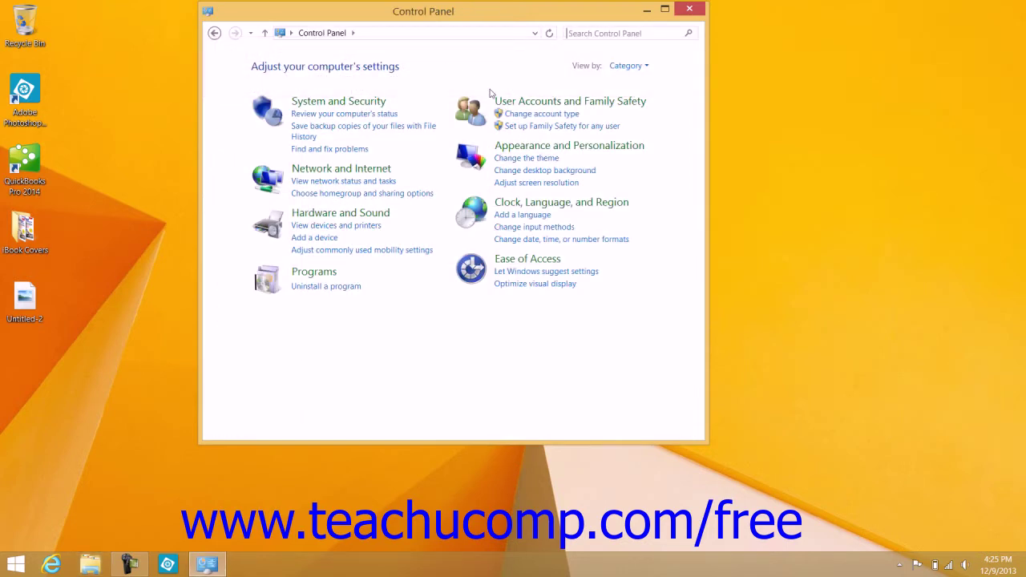
click(512, 147)
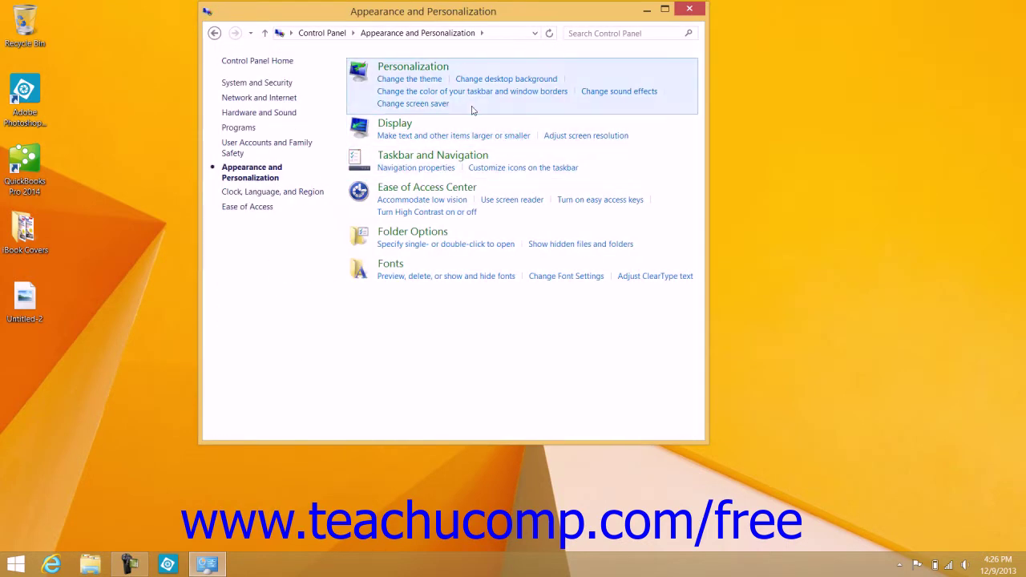
click(422, 70)
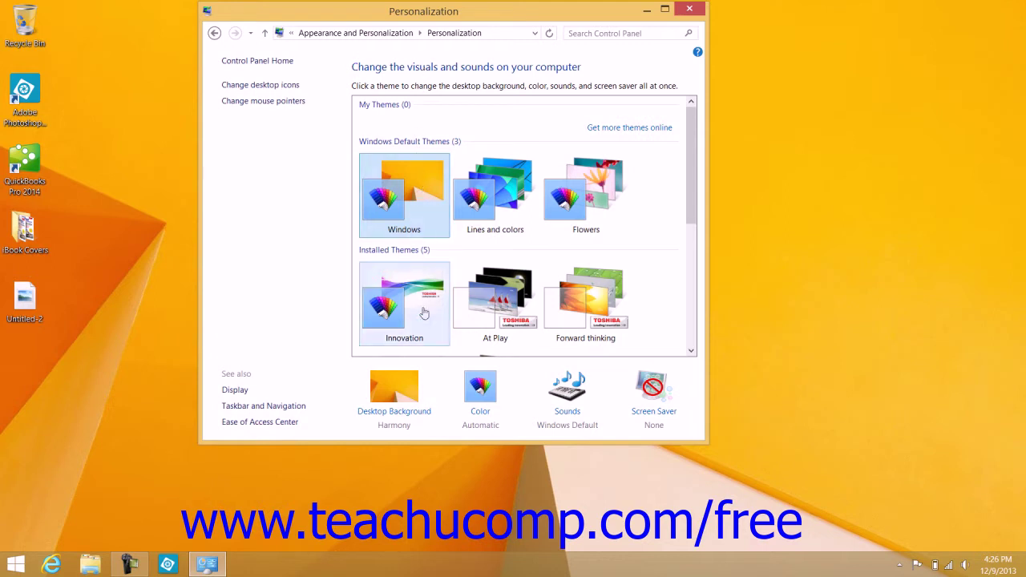
Open the desktop background settings and choose Windows Desktop Backgrounds as the picture location.
click(394, 411)
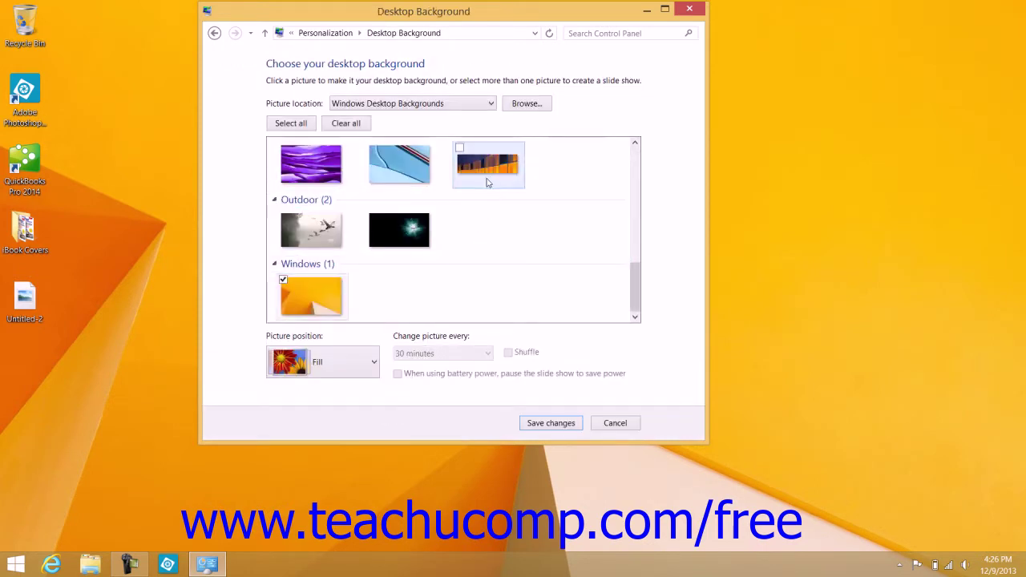
click(491, 107)
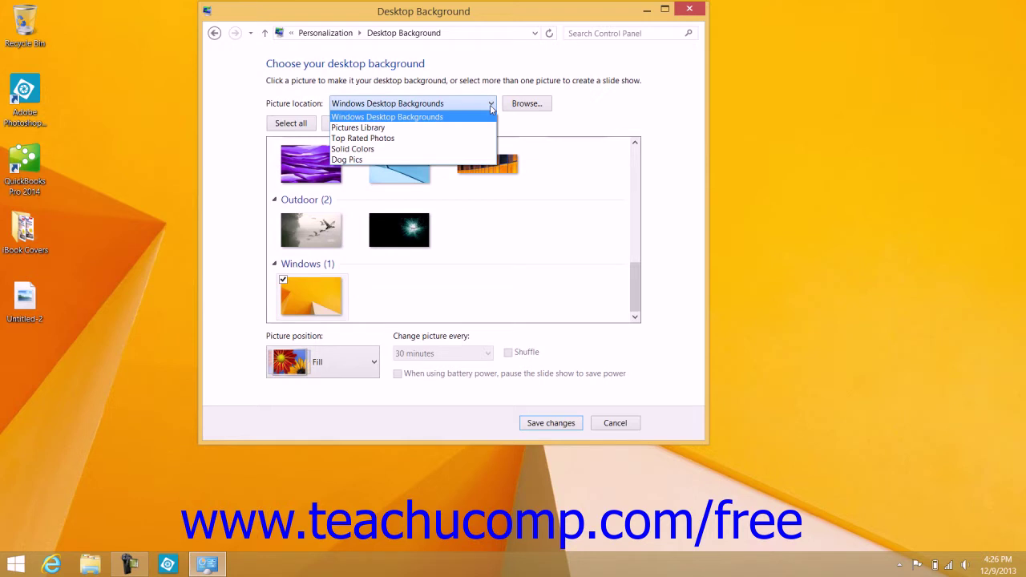
click(438, 119)
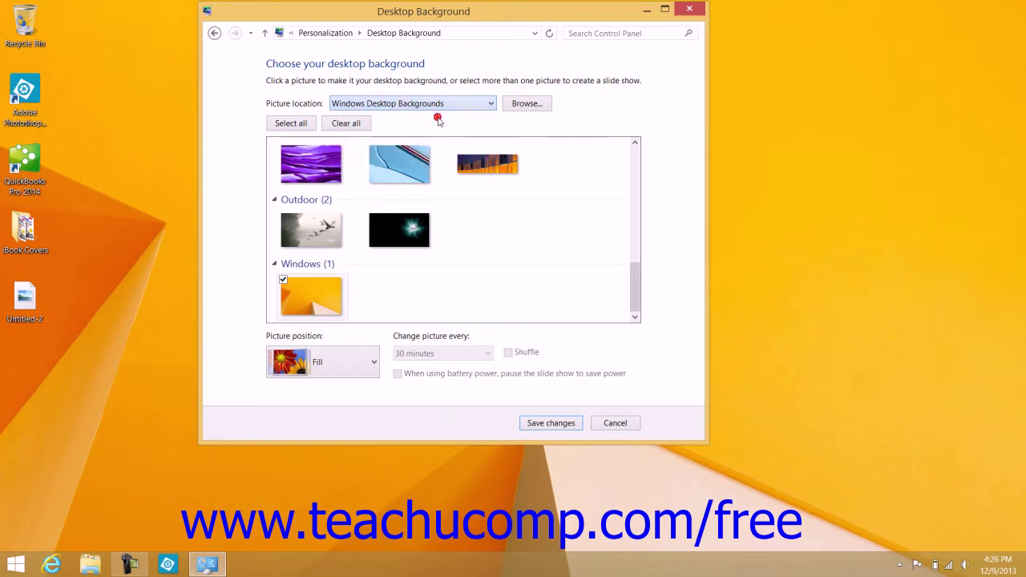
Load the Dog Pics folder from the Pictures library as the picture location for the desktop background.
click(527, 104)
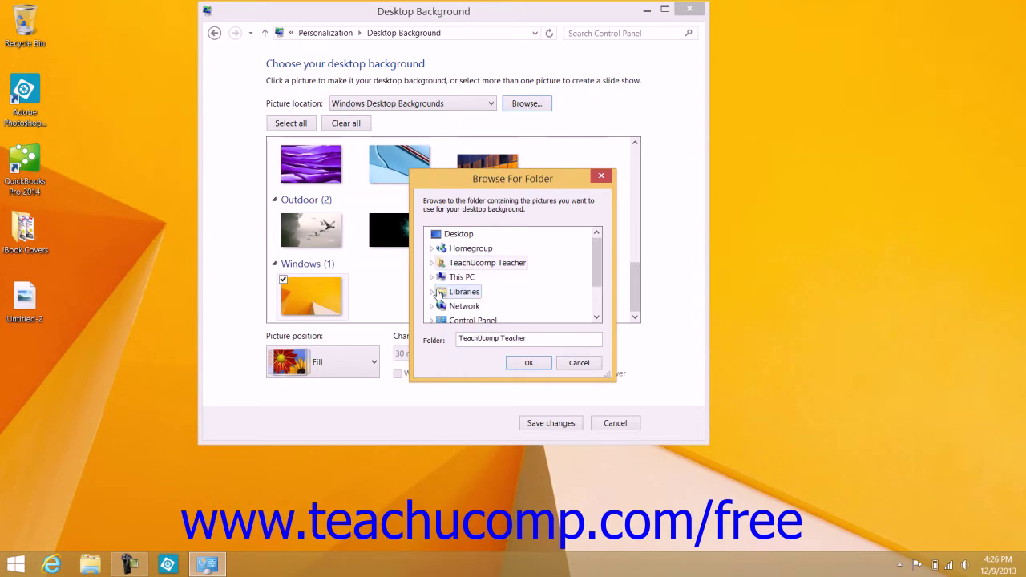
double_click(439, 294)
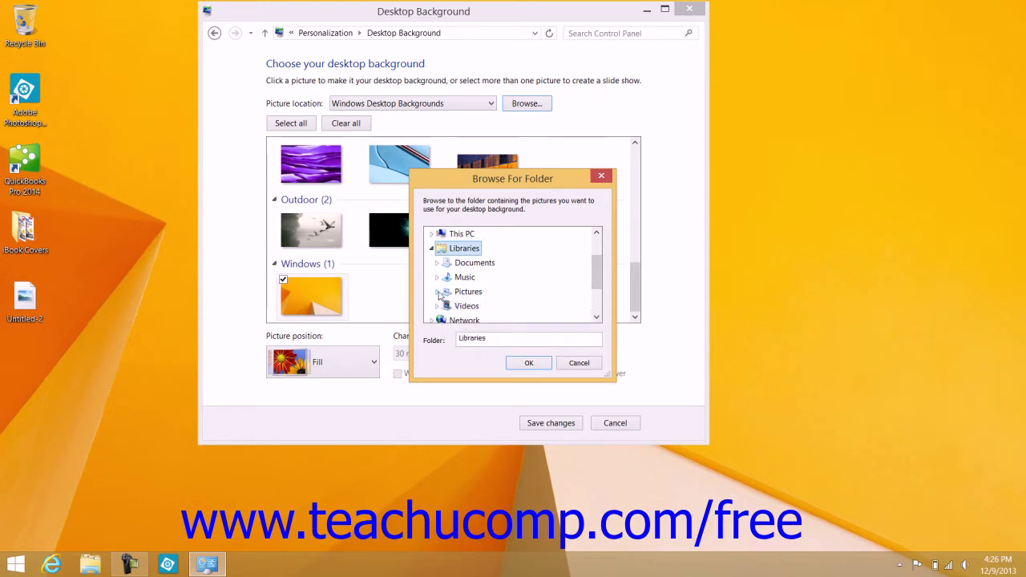
click(438, 292)
click(444, 294)
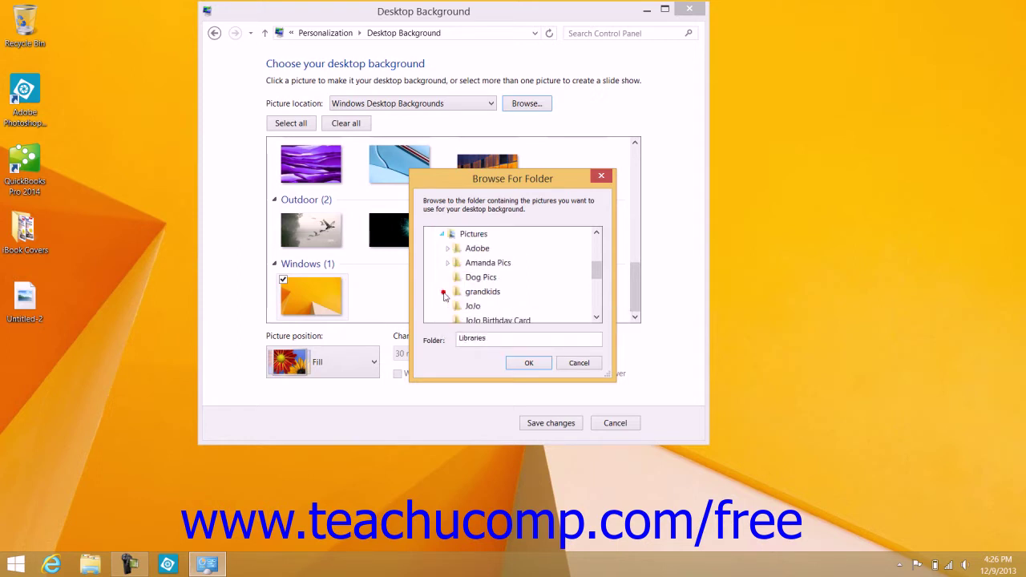
click(483, 277)
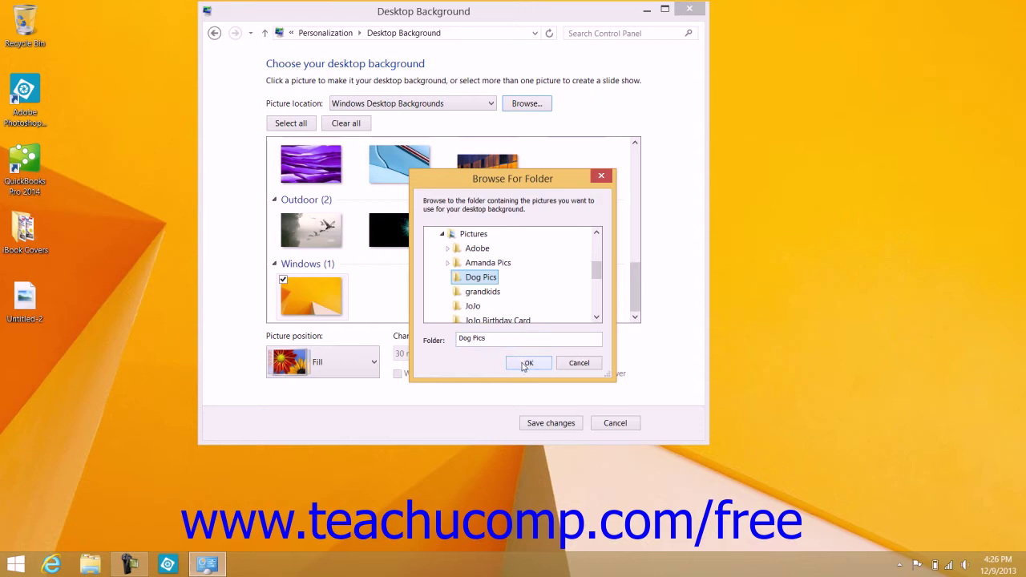
click(526, 364)
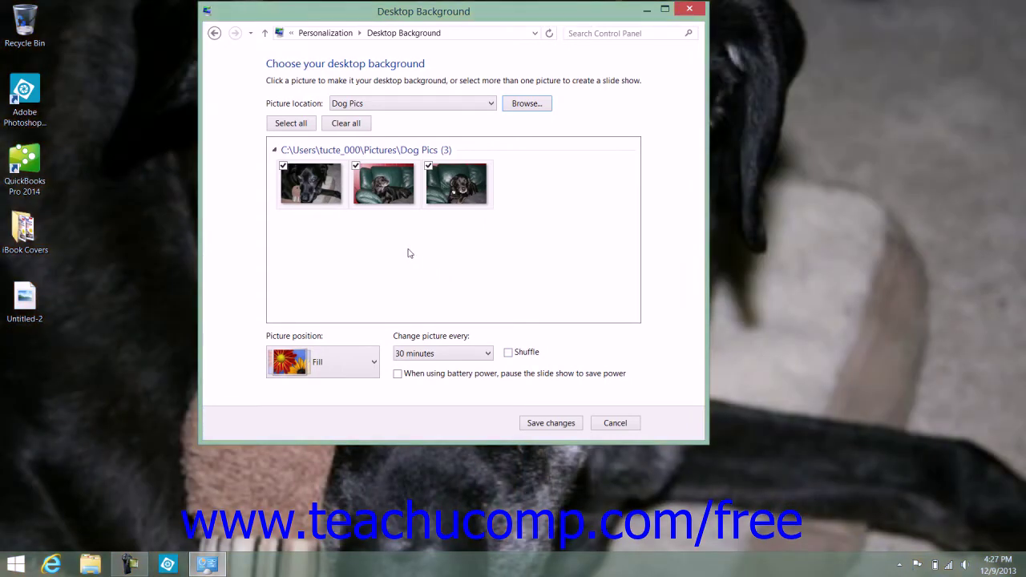
Select only the first dog picture as background, and add the other two to make a slide show.
click(315, 190)
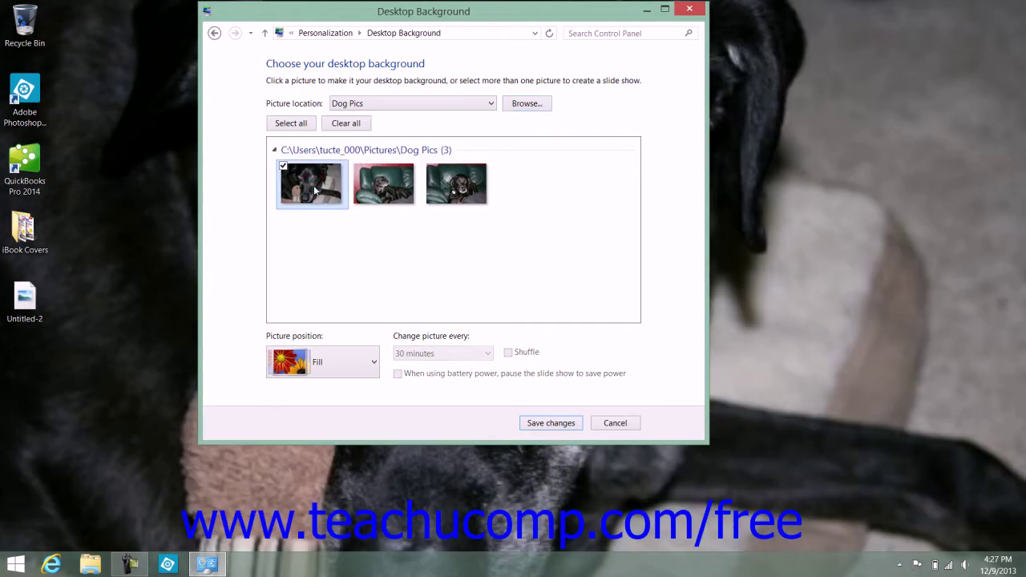
click(358, 167)
click(429, 166)
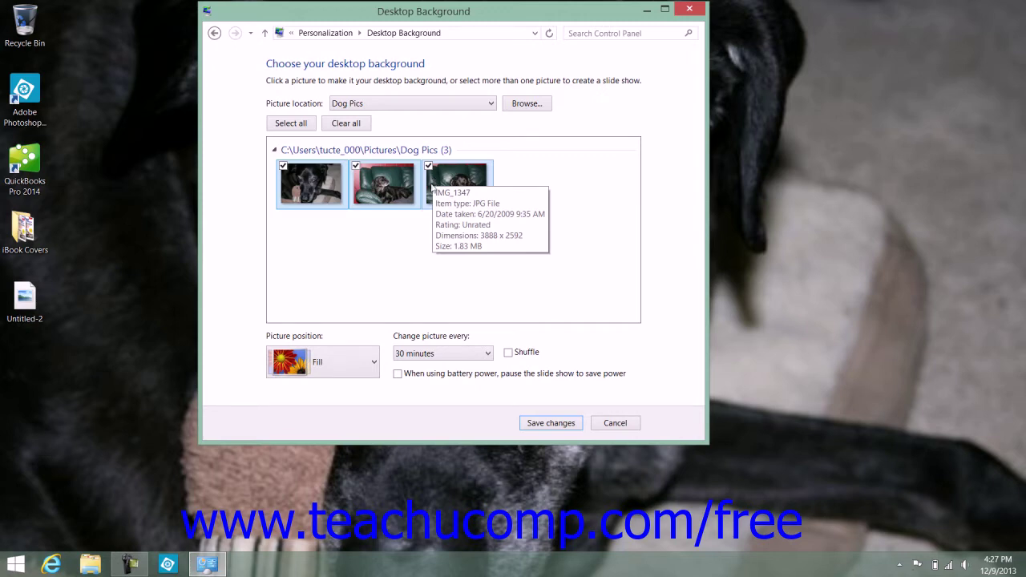
Examine the available picture positions and the picture change intervals for the slide show.
click(373, 366)
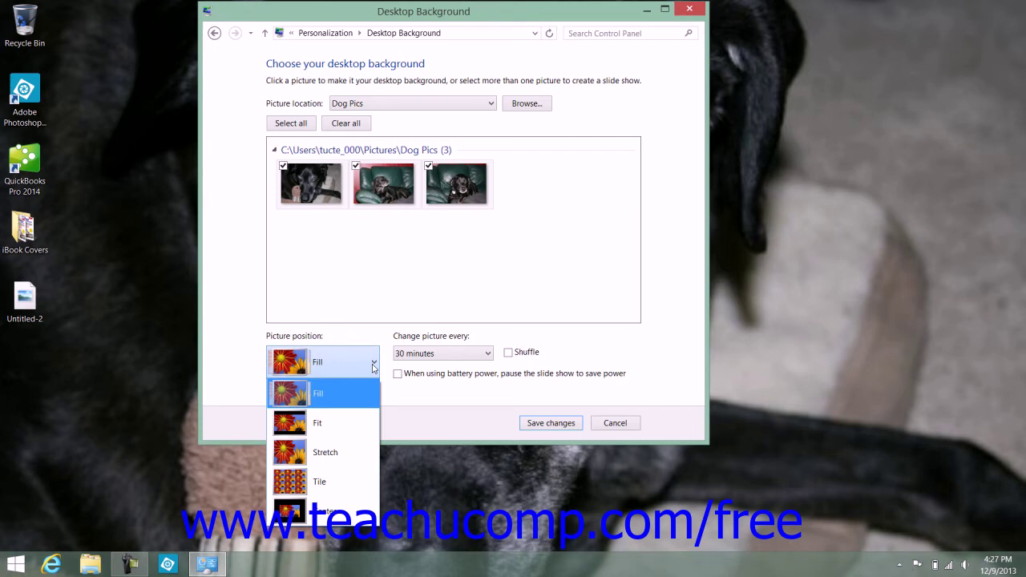
click(374, 366)
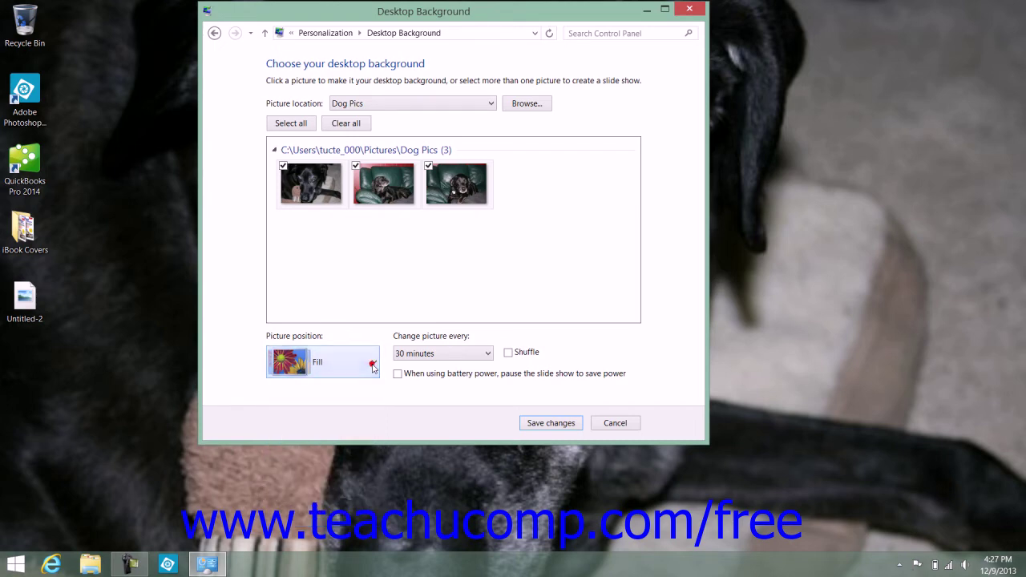
click(488, 353)
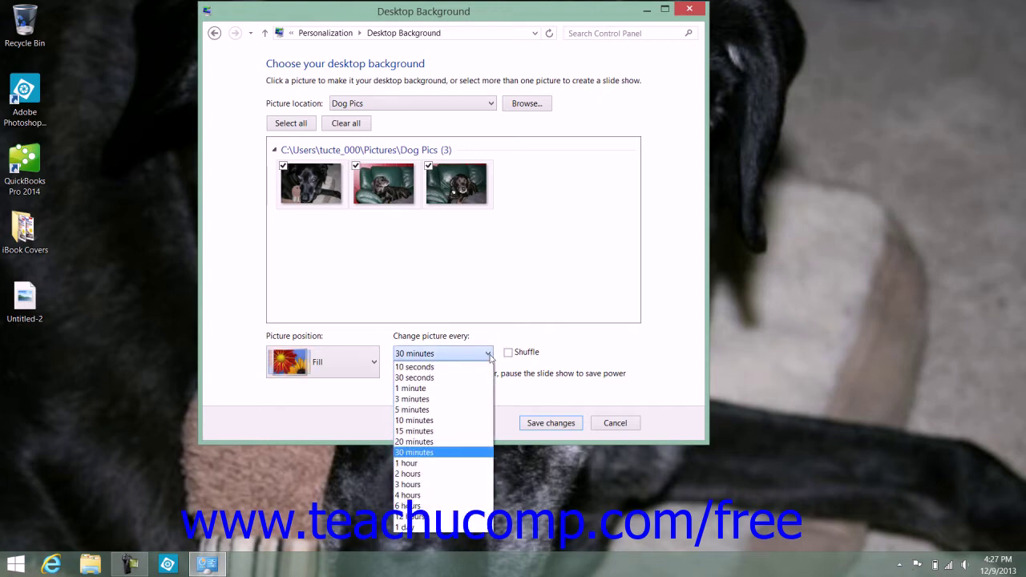
click(490, 355)
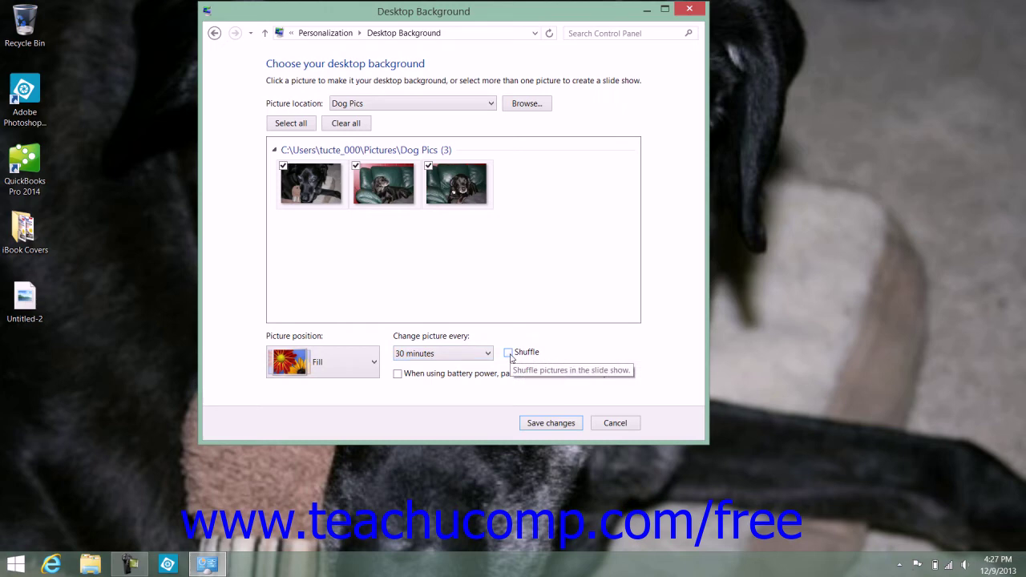
Try the Shuffle option and the option to pause the slide show on battery power, switching each off again.
click(508, 354)
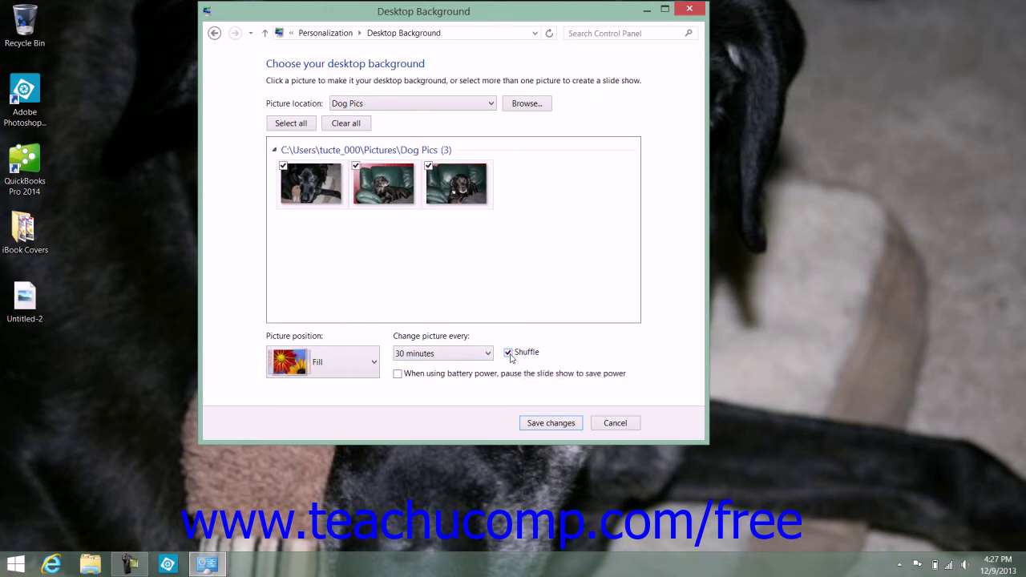
click(508, 353)
click(397, 374)
click(397, 375)
Switch the picture location to Windows Desktop Backgrounds, choose the dark fish picture in the Outdoor group, and save the background.
click(490, 105)
click(473, 113)
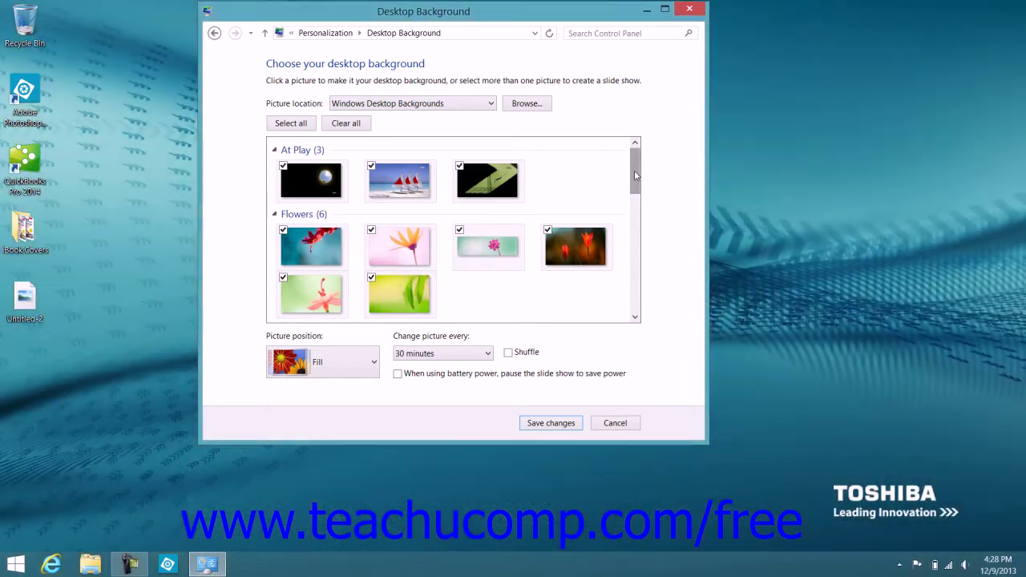
drag(634, 170, 641, 278)
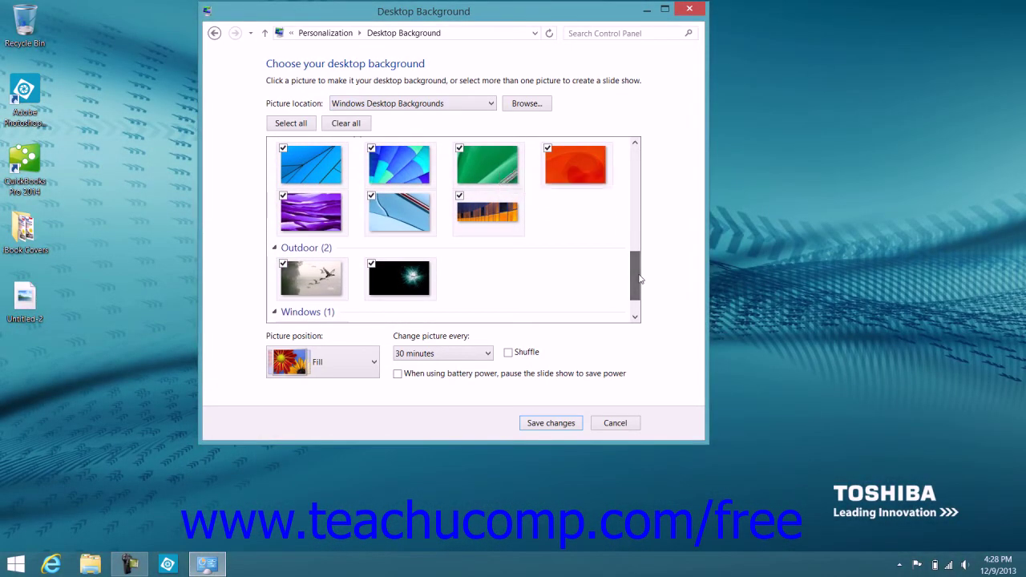
click(384, 281)
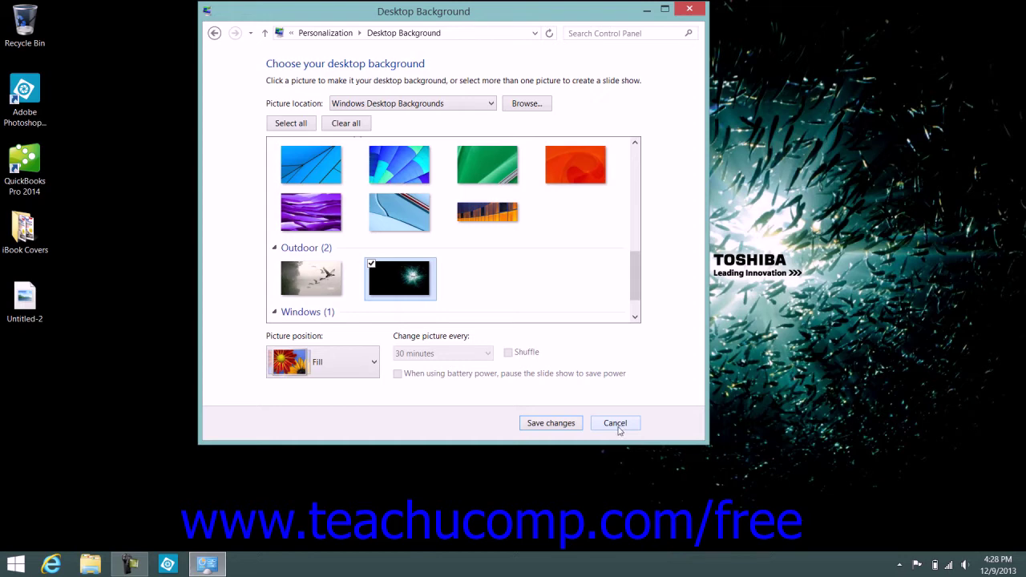
click(540, 429)
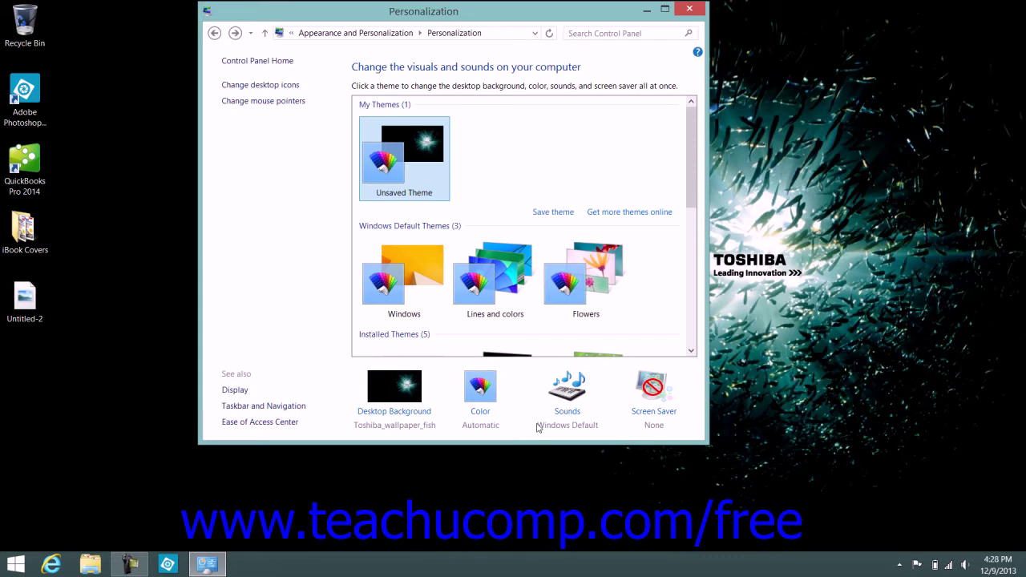
Color the window borders and taskbar dark pink, trying a low color intensity before setting it fairly high.
click(481, 412)
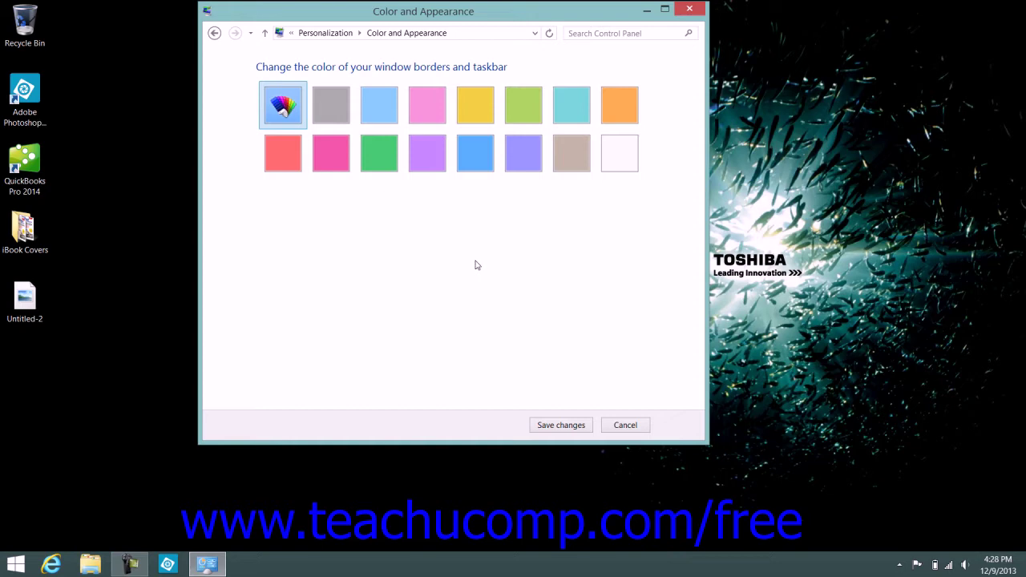
click(337, 156)
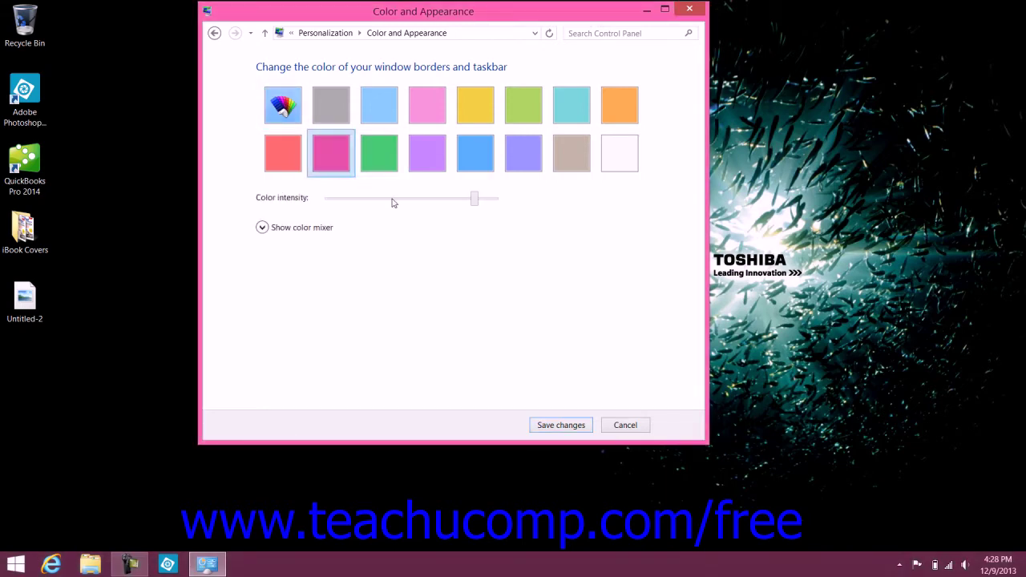
drag(474, 200, 344, 202)
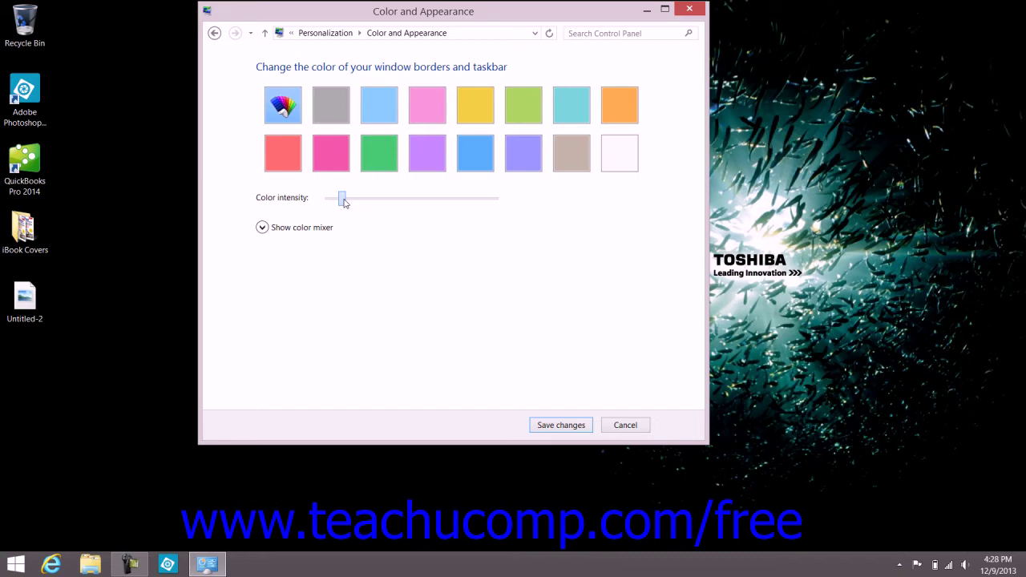
drag(343, 202, 470, 214)
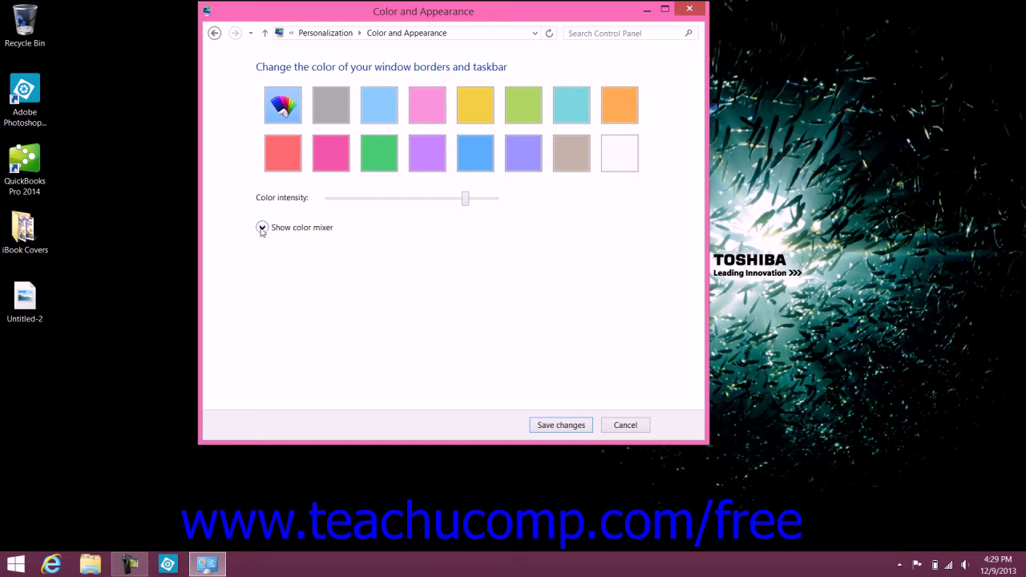
Mix a custom border color with a blue hue and minimum saturation and brightness, and save the color changes.
click(261, 228)
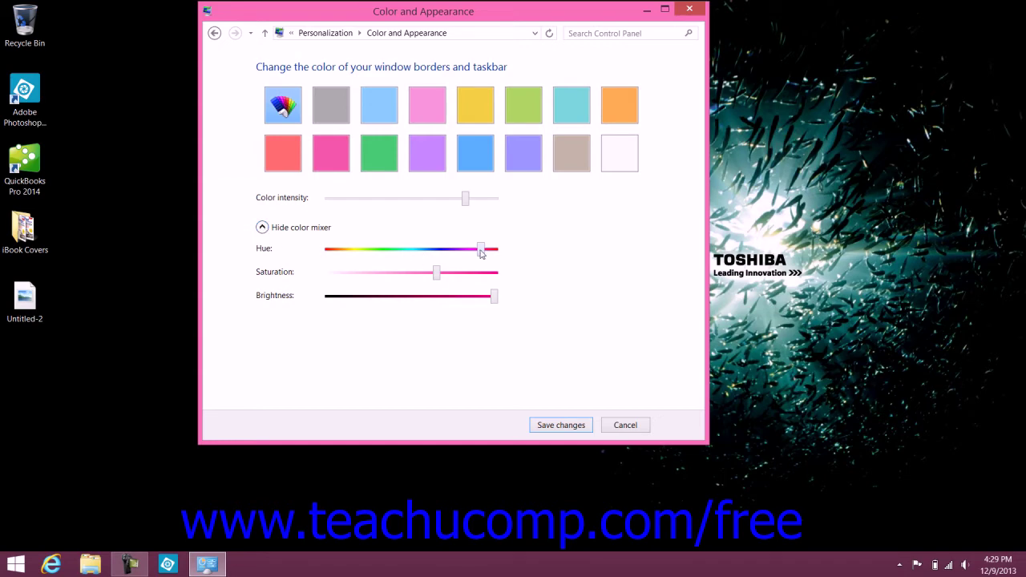
drag(481, 250, 440, 249)
drag(494, 296, 363, 296)
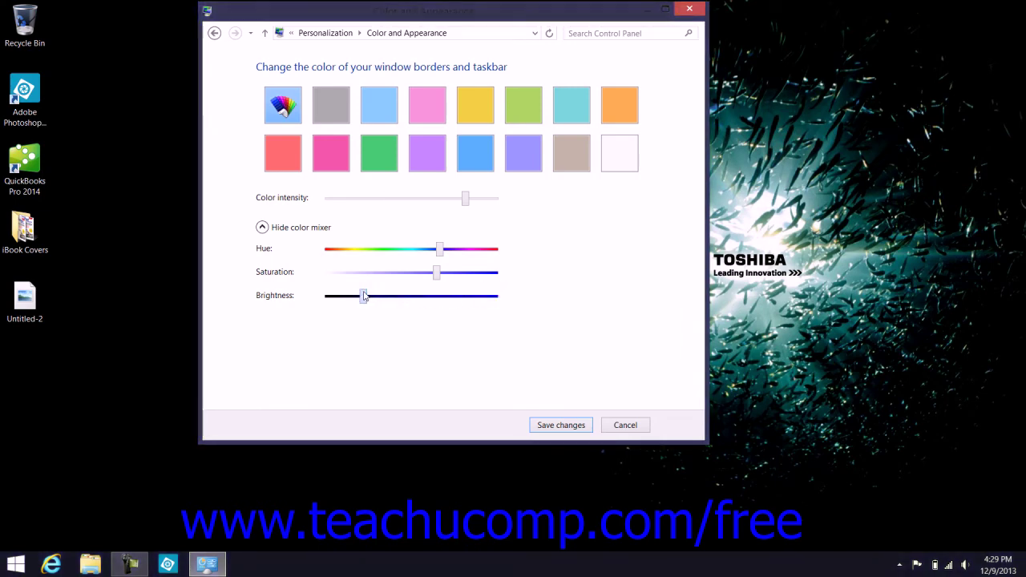
drag(436, 274, 312, 301)
drag(384, 273, 290, 277)
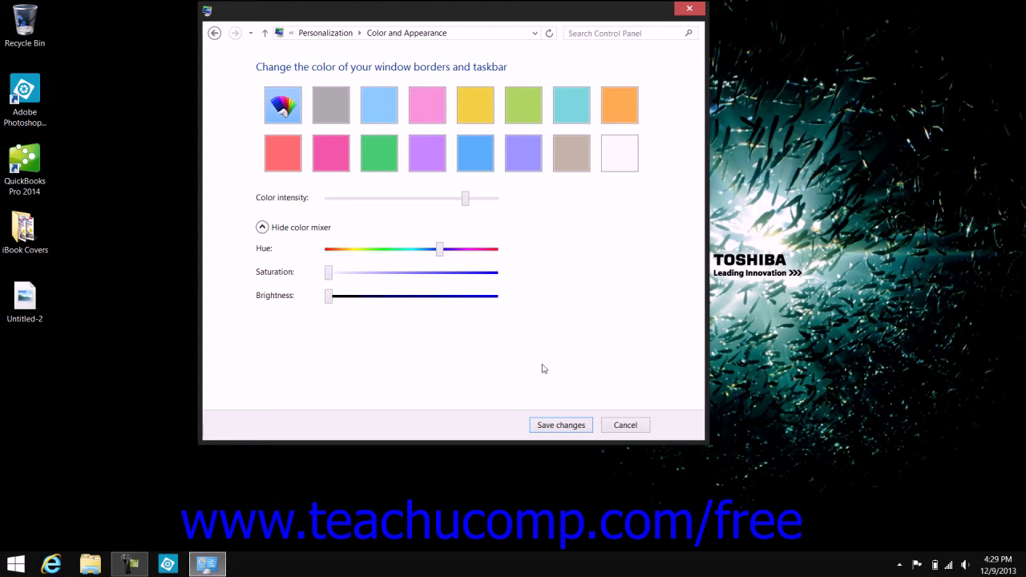
click(560, 427)
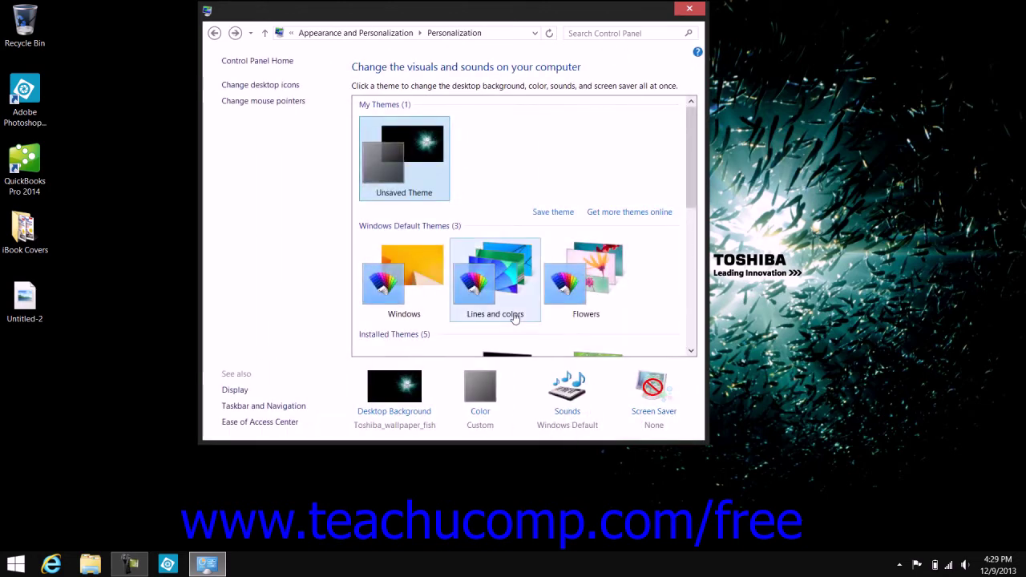
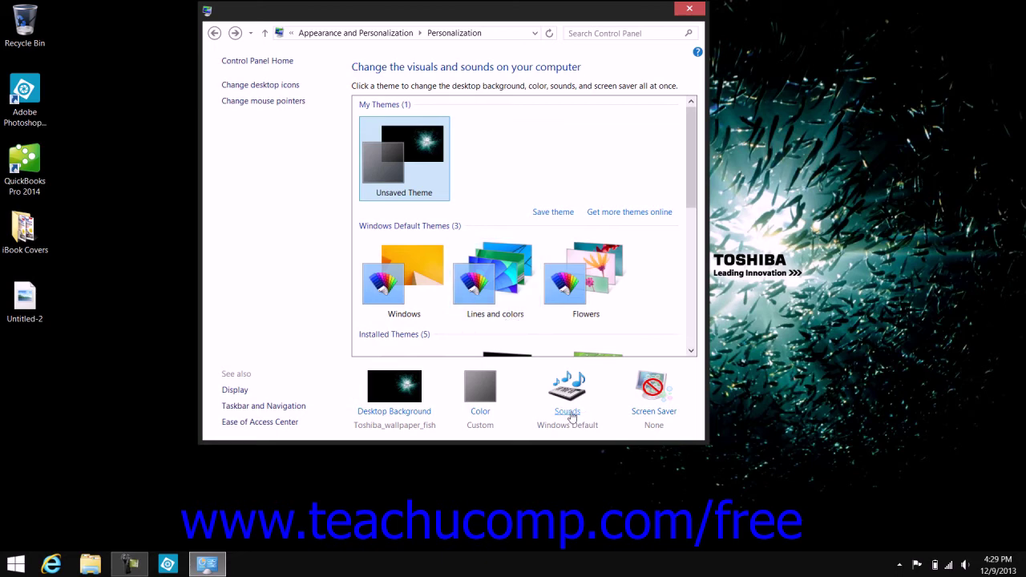
Open the sound settings and examine the sounds available for the Asterisk event, including the wave files in the Media folder.
click(569, 412)
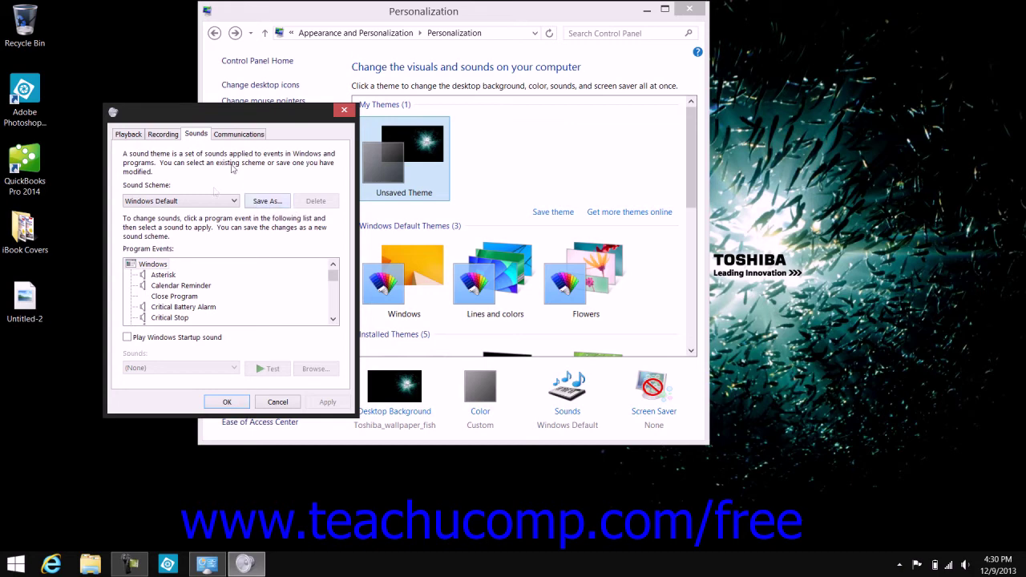
click(185, 276)
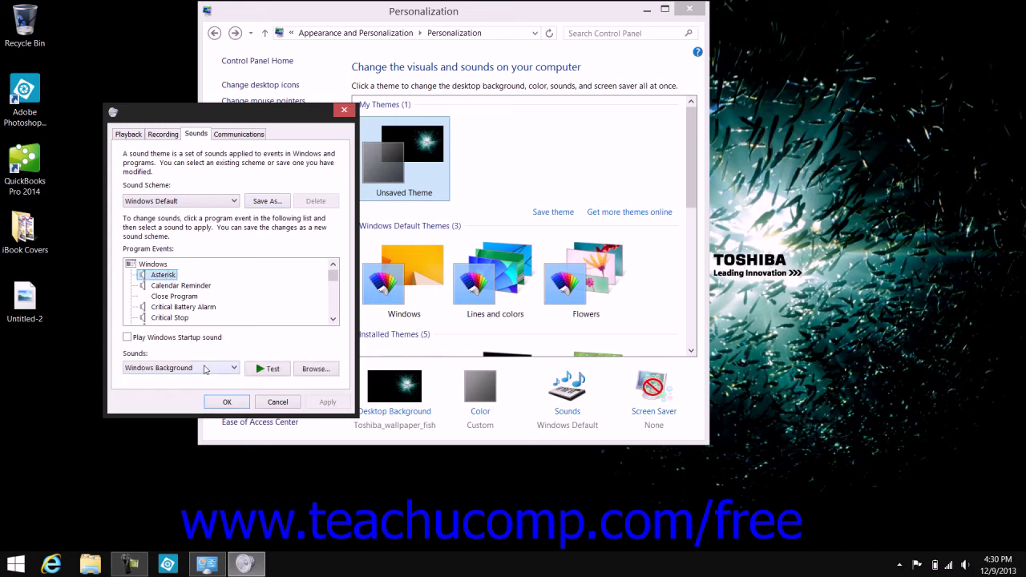
click(211, 369)
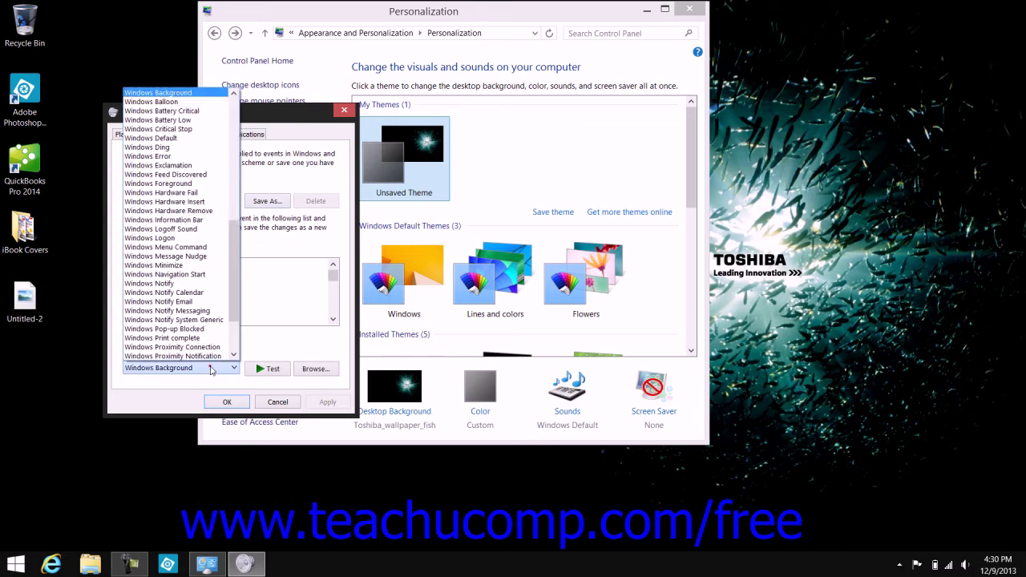
click(211, 370)
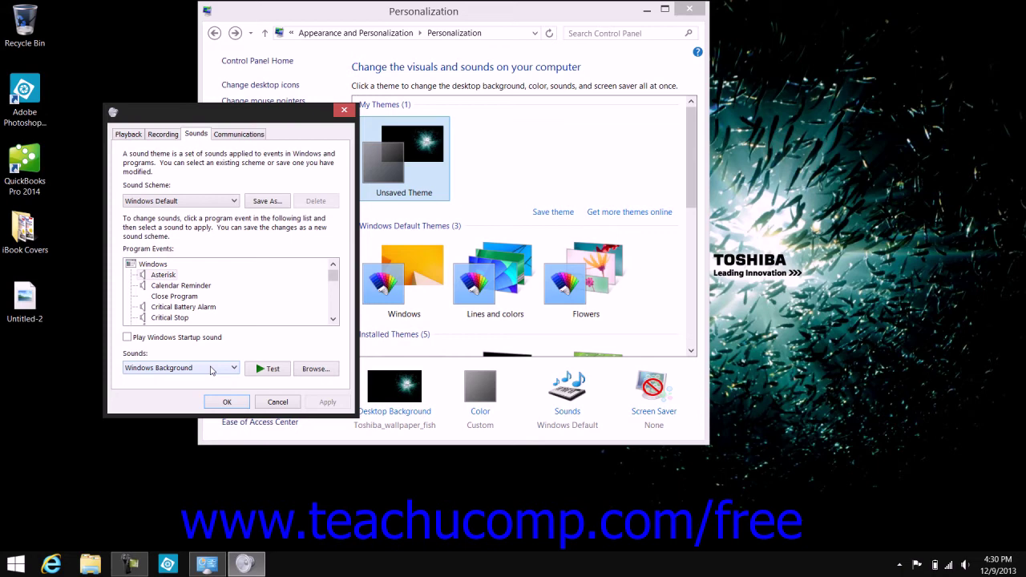
click(317, 371)
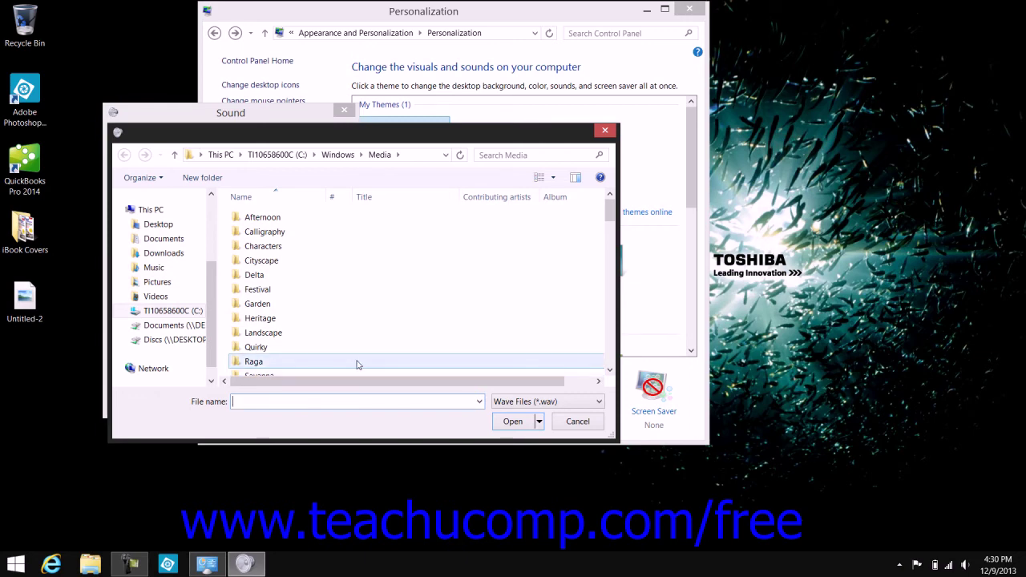
click(577, 424)
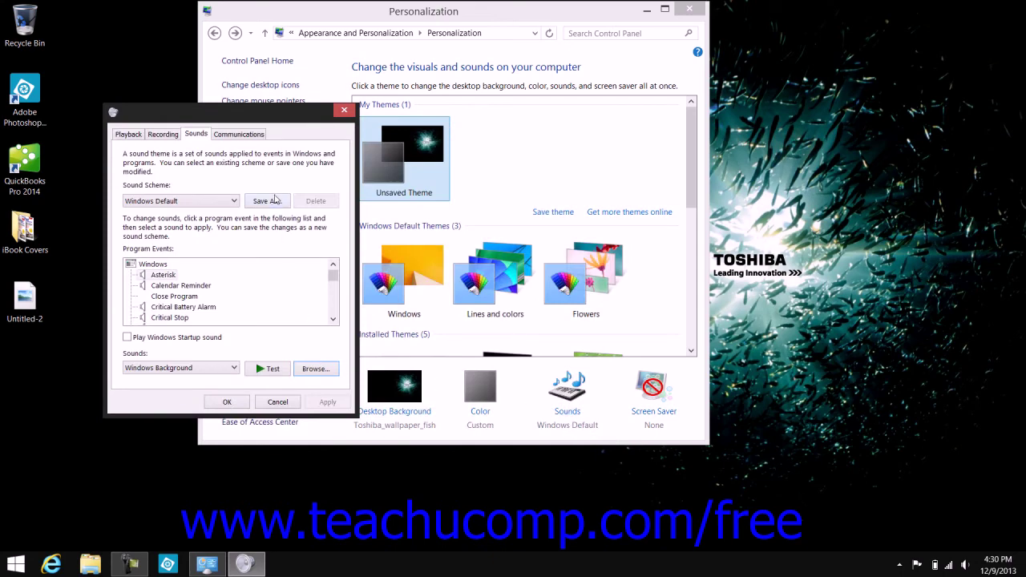
Examine the prompt for saving a sound scheme and the list of available schemes, then close the sound settings without saving.
click(264, 200)
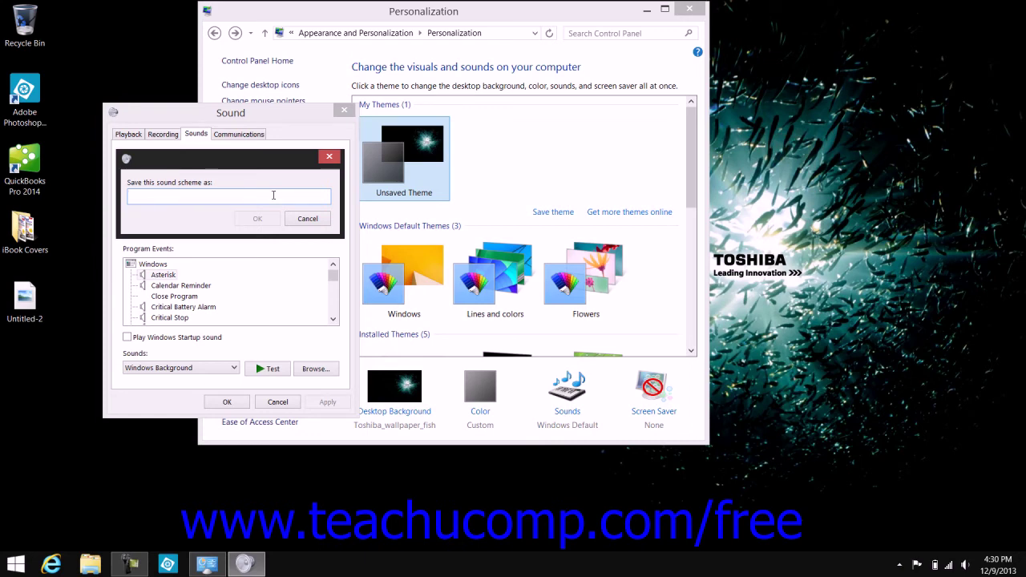
click(307, 219)
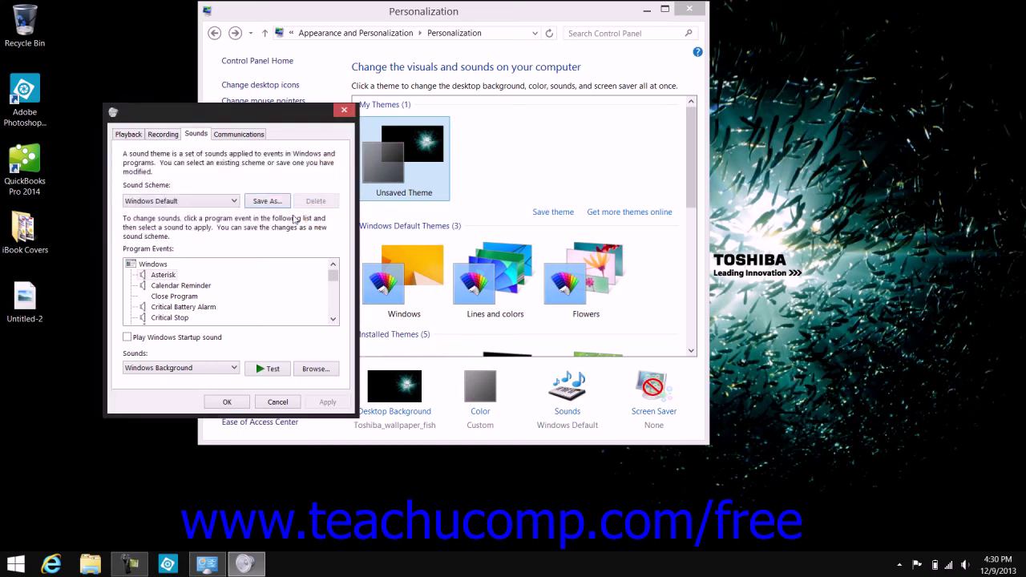
click(235, 201)
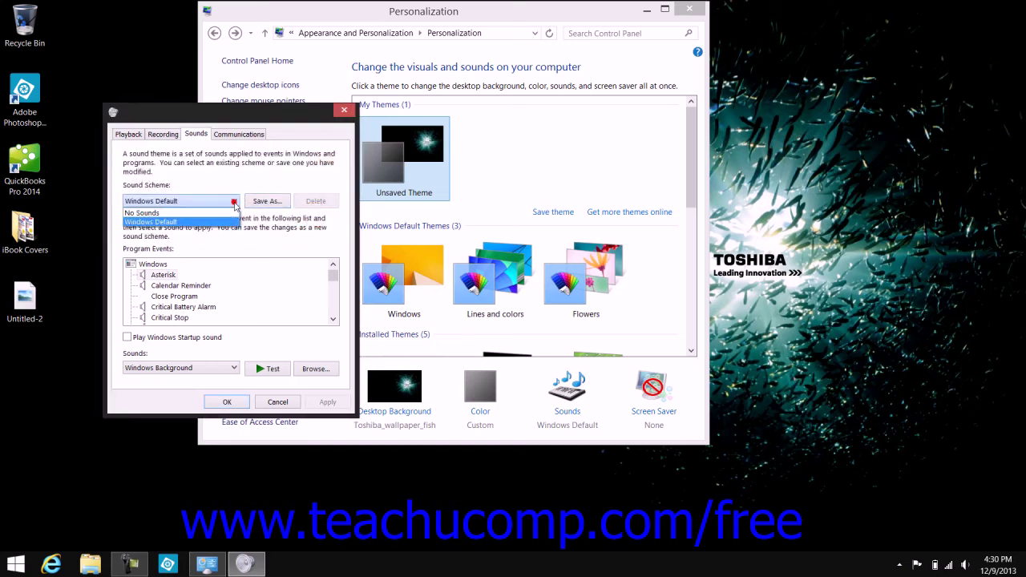
click(236, 189)
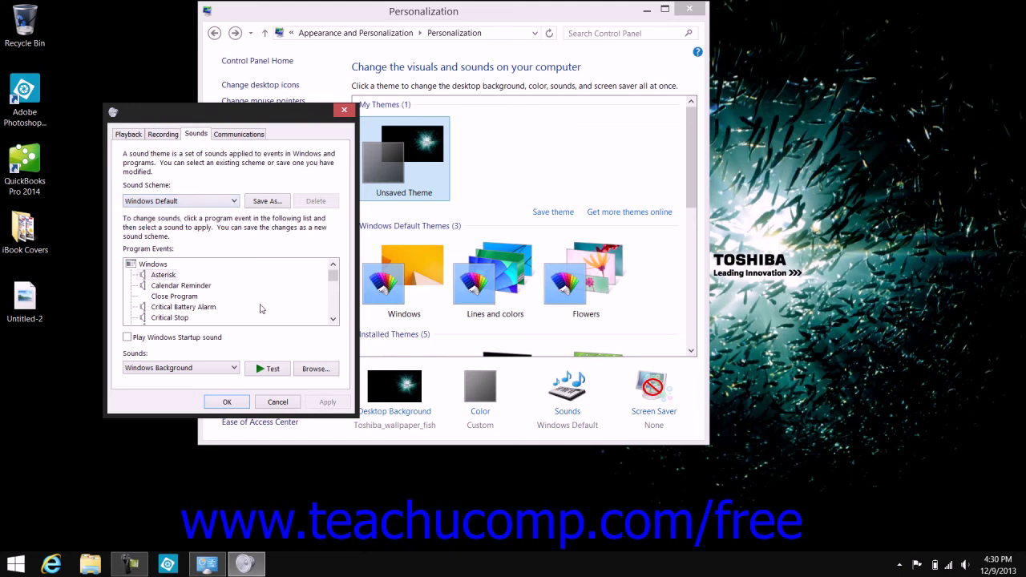
click(278, 403)
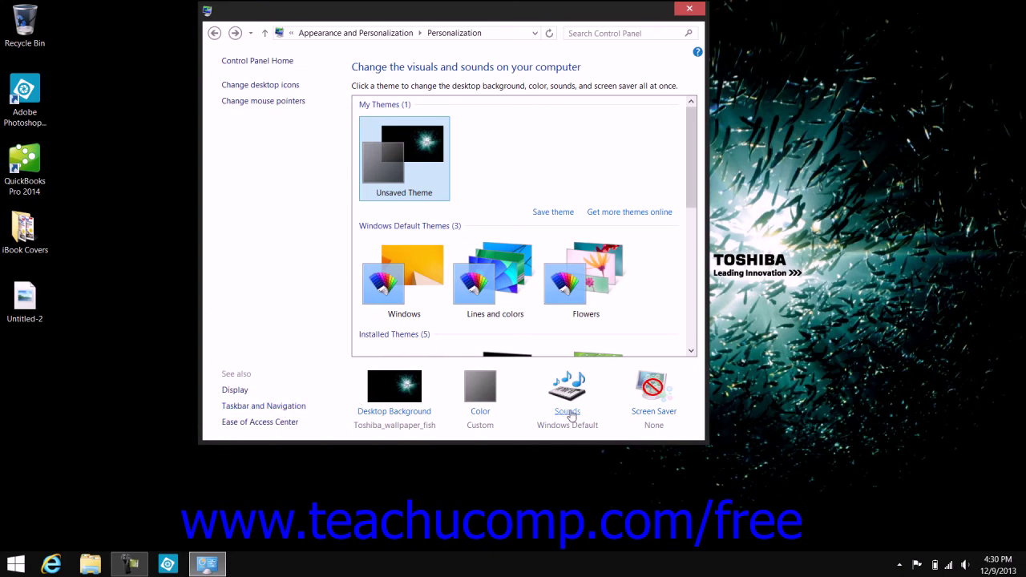
Open the screen saver settings and examine the list of available screen savers without choosing one.
click(669, 413)
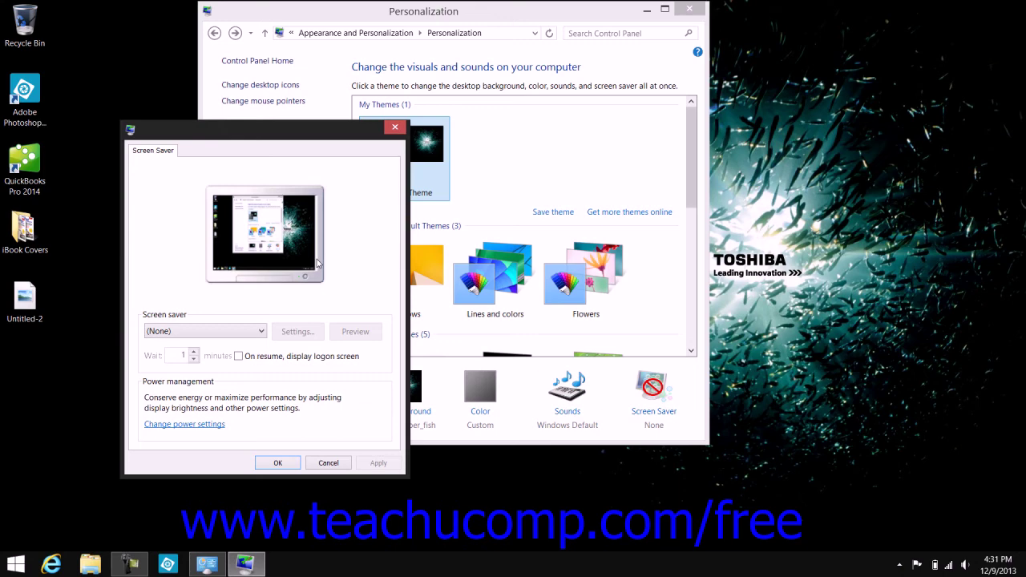
click(244, 331)
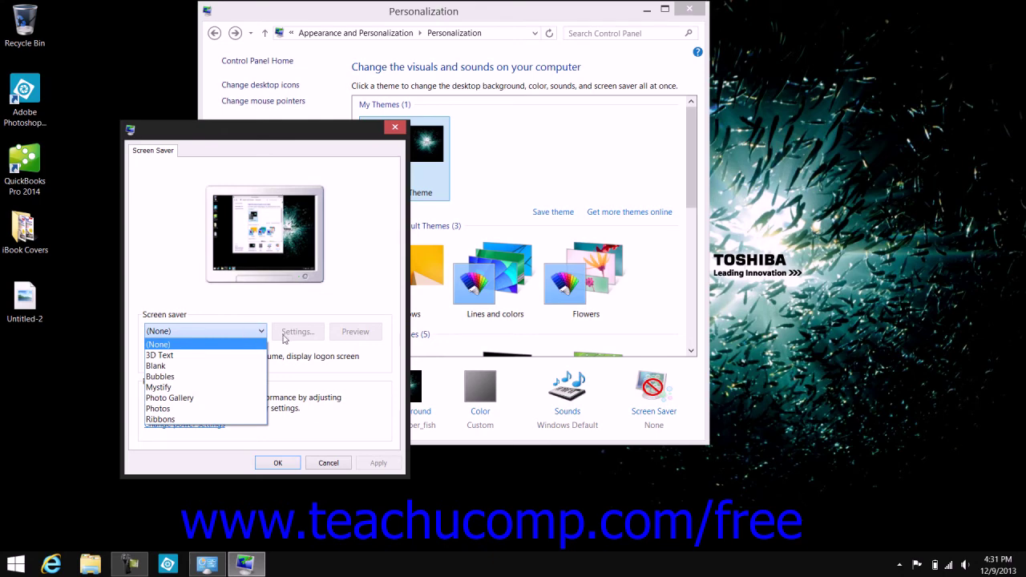
click(355, 339)
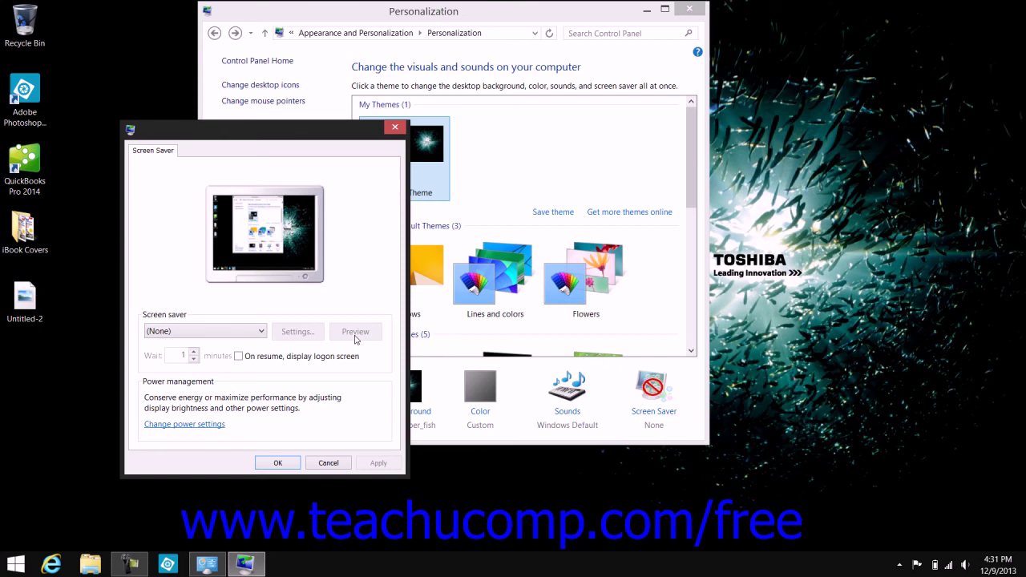
click(309, 340)
Try the option to display the logon screen on resume, switch it off again, and cancel the screen saver settings.
click(242, 360)
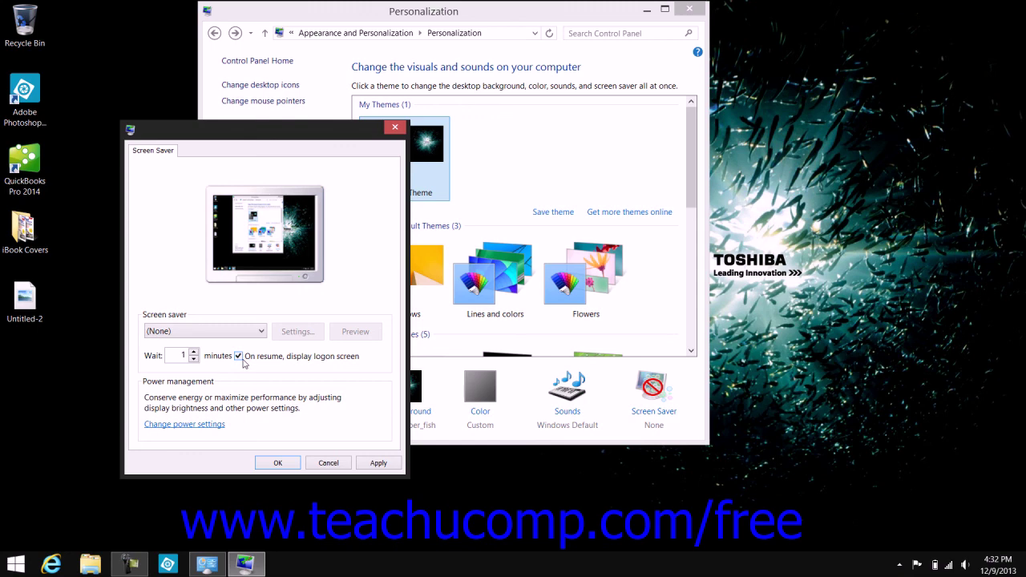
click(239, 357)
click(320, 463)
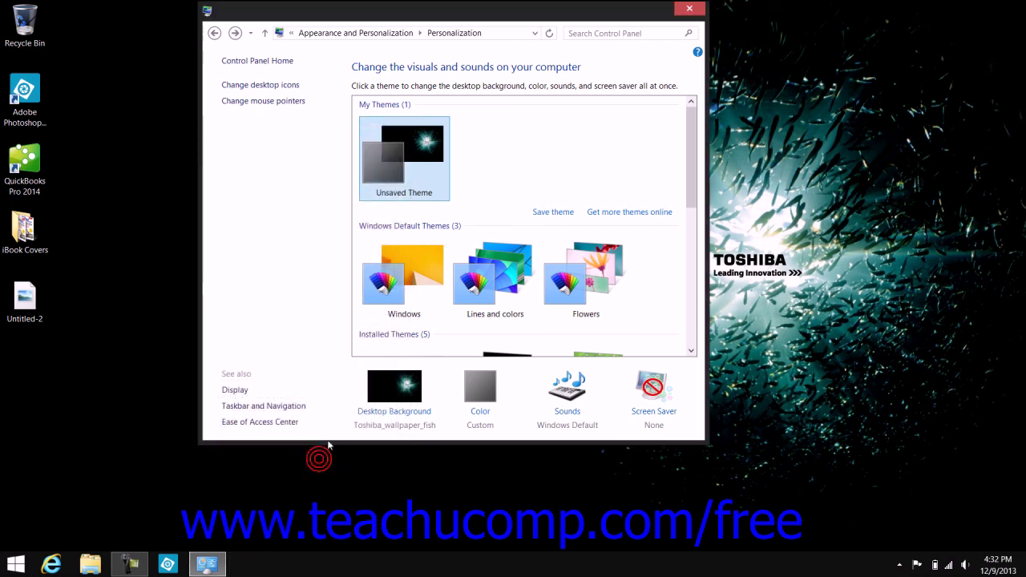